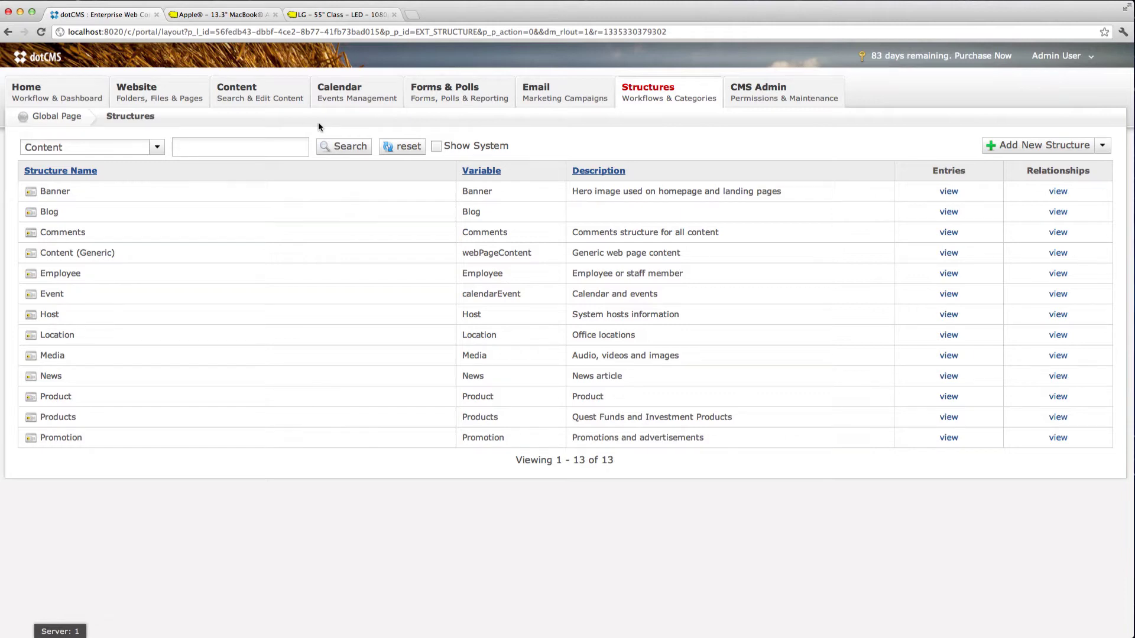
# Review the MacBook Air's overview and specifications table on its Best Buy page
pyautogui.click(236, 13)
pyautogui.scroll(10, 495, 183)
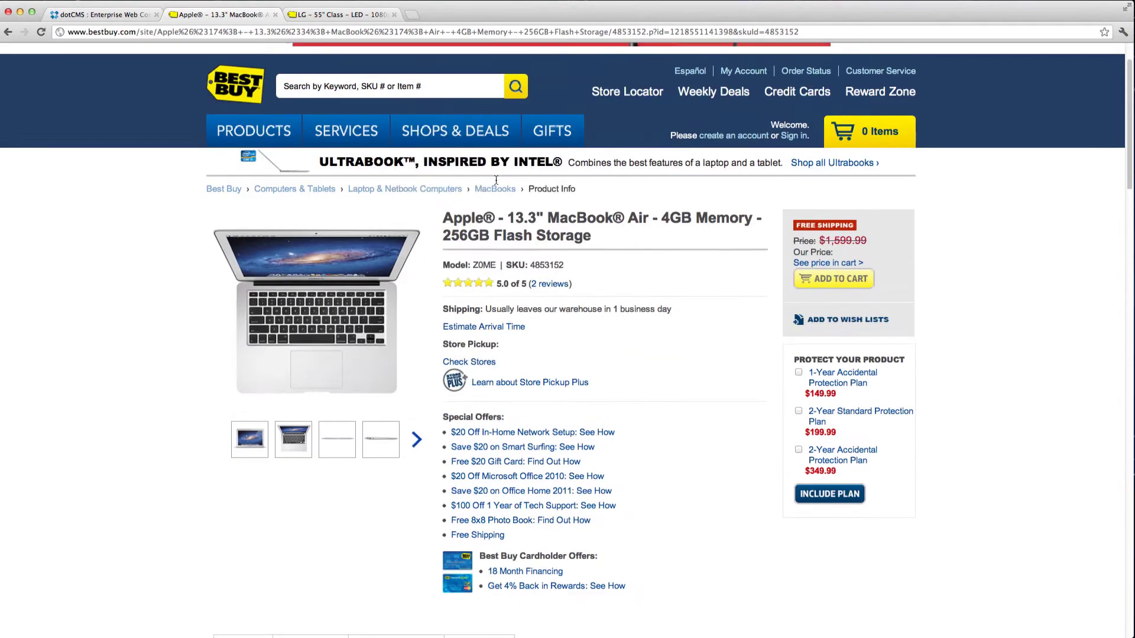
pyautogui.scroll(-1, 662, 217)
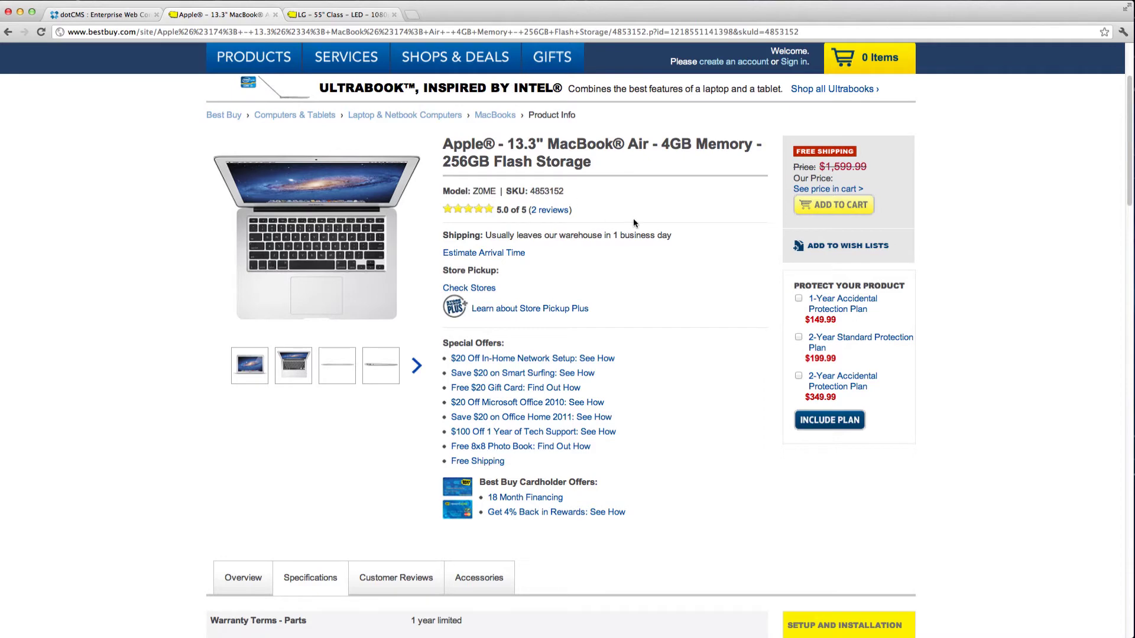
pyautogui.scroll(-5, 633, 222)
pyautogui.click(243, 324)
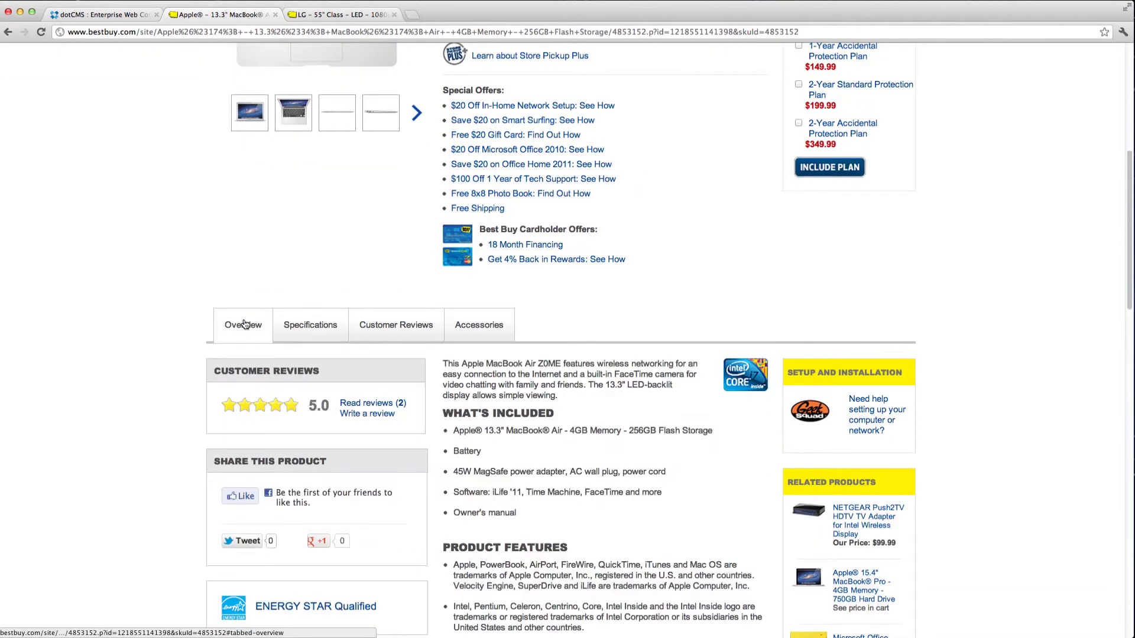
pyautogui.scroll(-4, 551, 350)
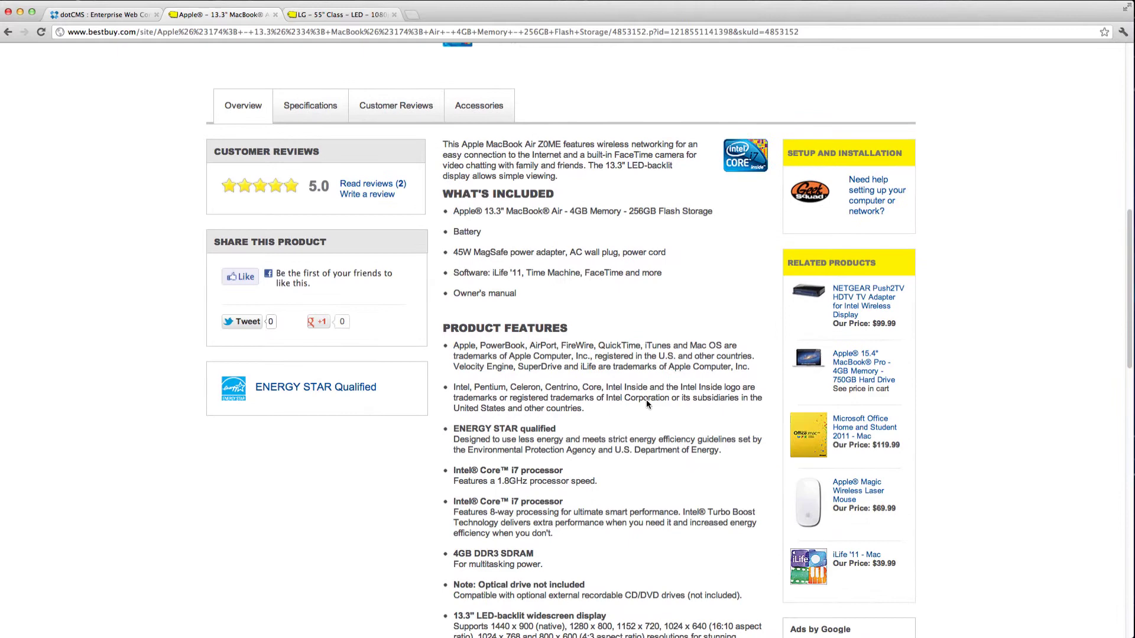
pyautogui.scroll(3, 611, 367)
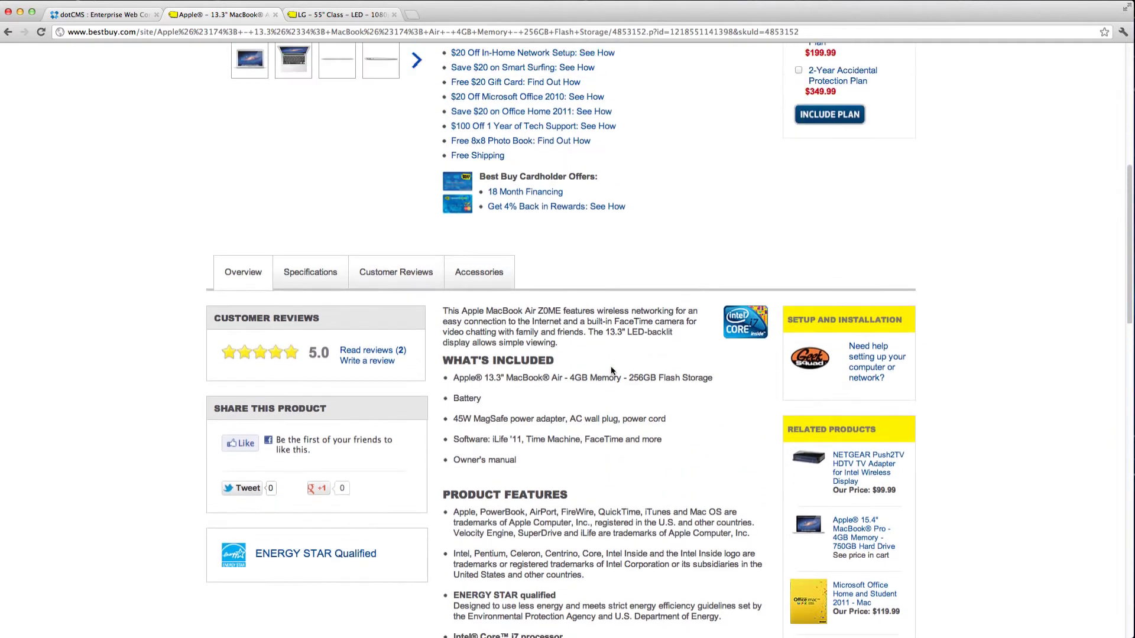
pyautogui.click(317, 276)
pyautogui.scroll(-4, 549, 342)
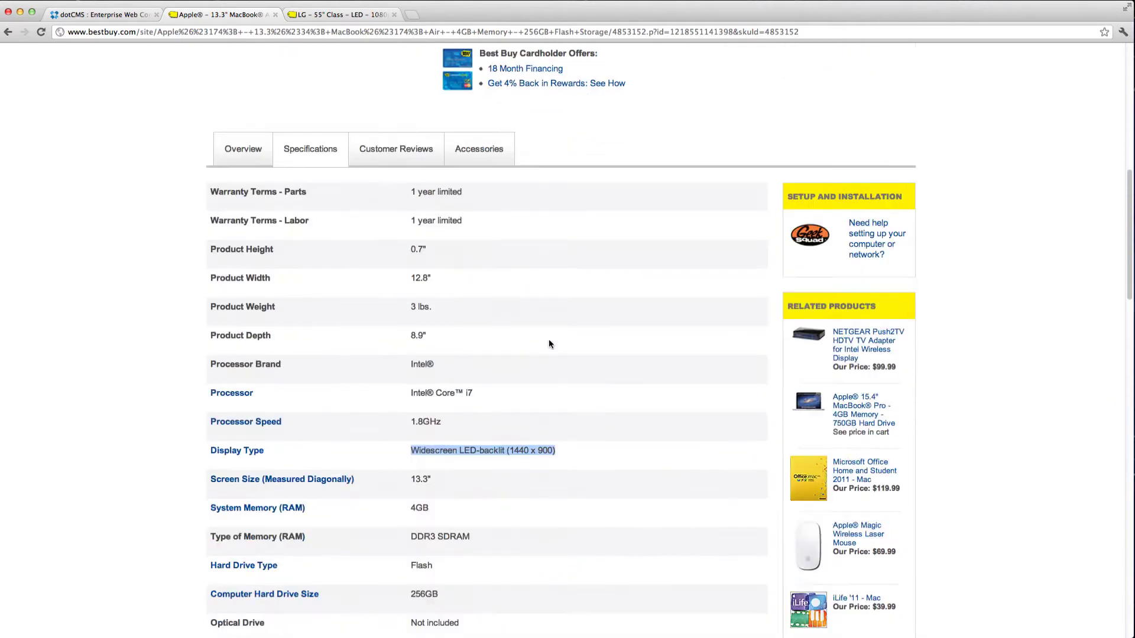
pyautogui.scroll(-2, 549, 344)
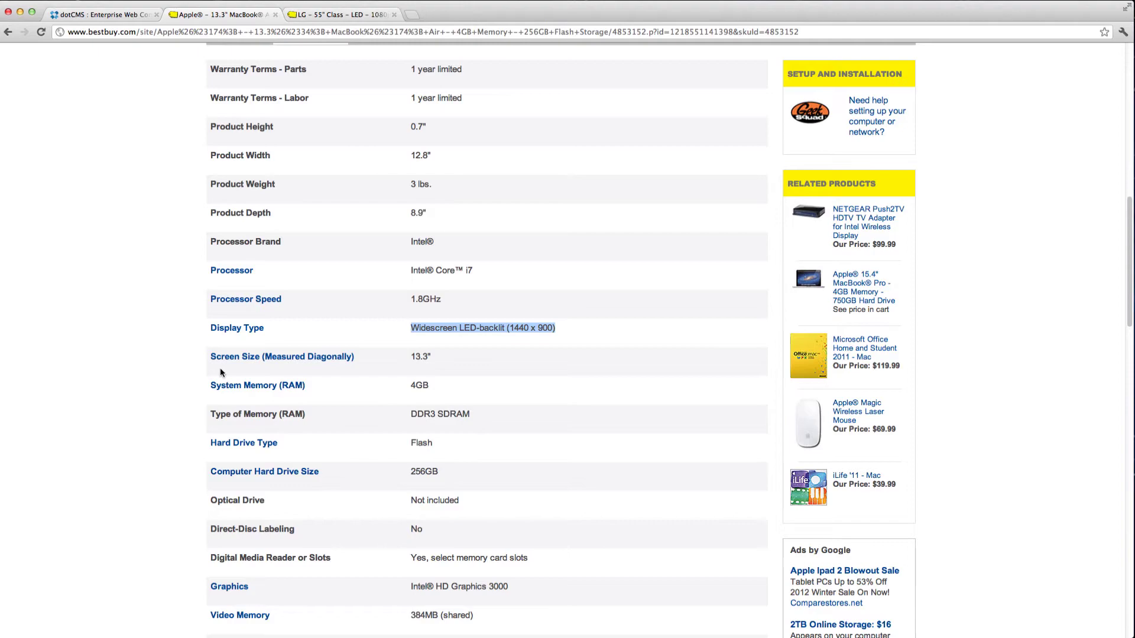
# Scroll through the LG 55" TV's Best Buy specifications, then return to dotCMS
pyautogui.click(343, 14)
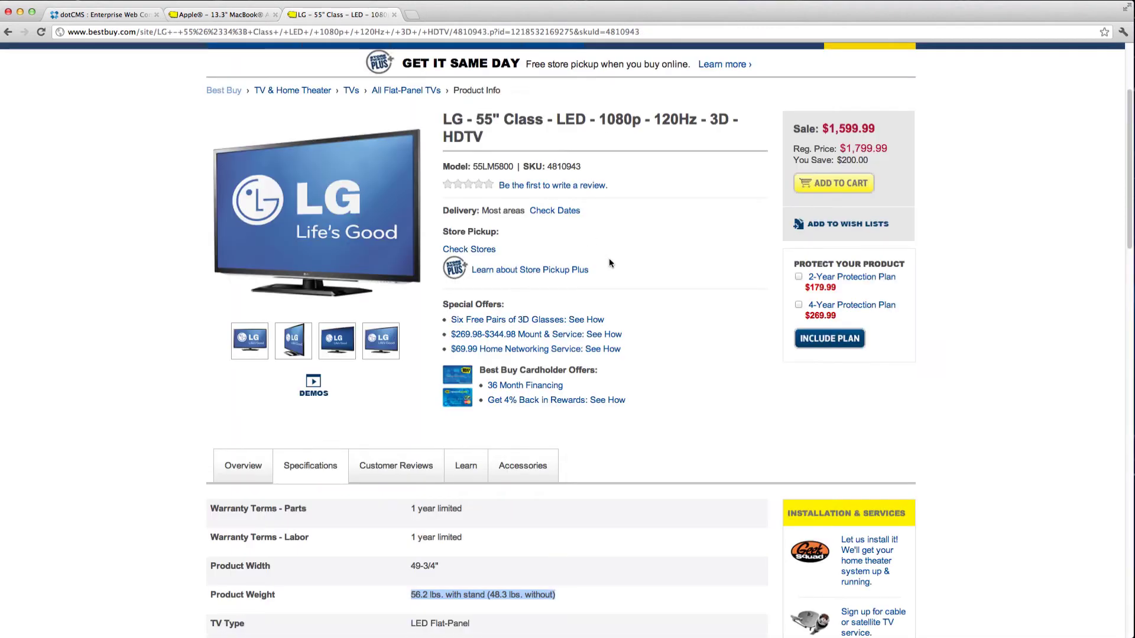
pyautogui.scroll(-7, 609, 263)
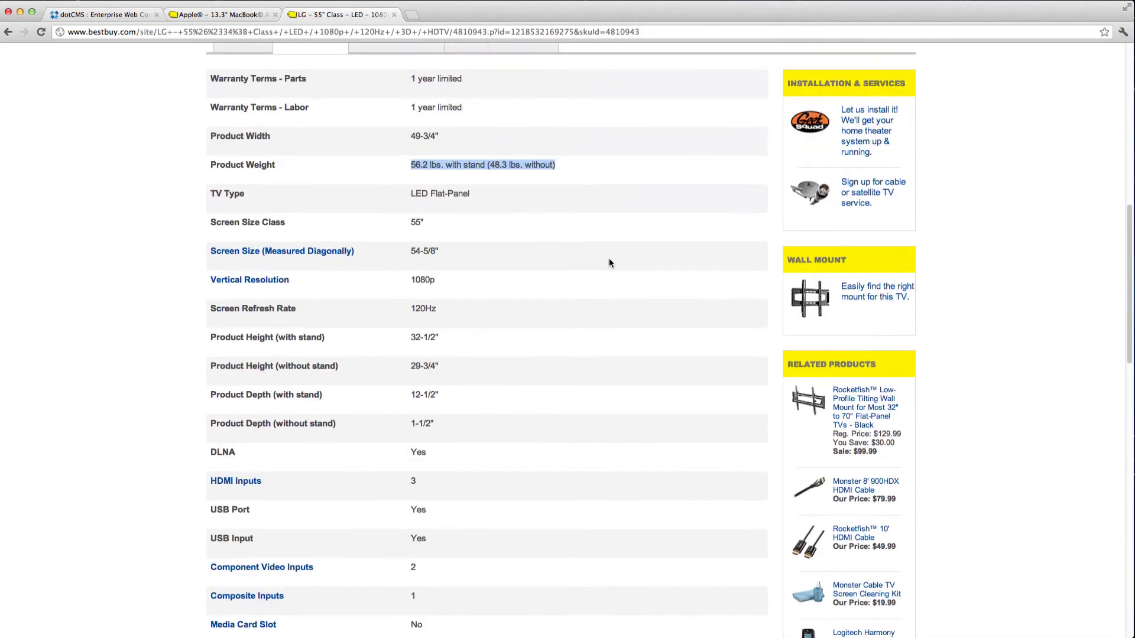
pyautogui.scroll(5, 610, 263)
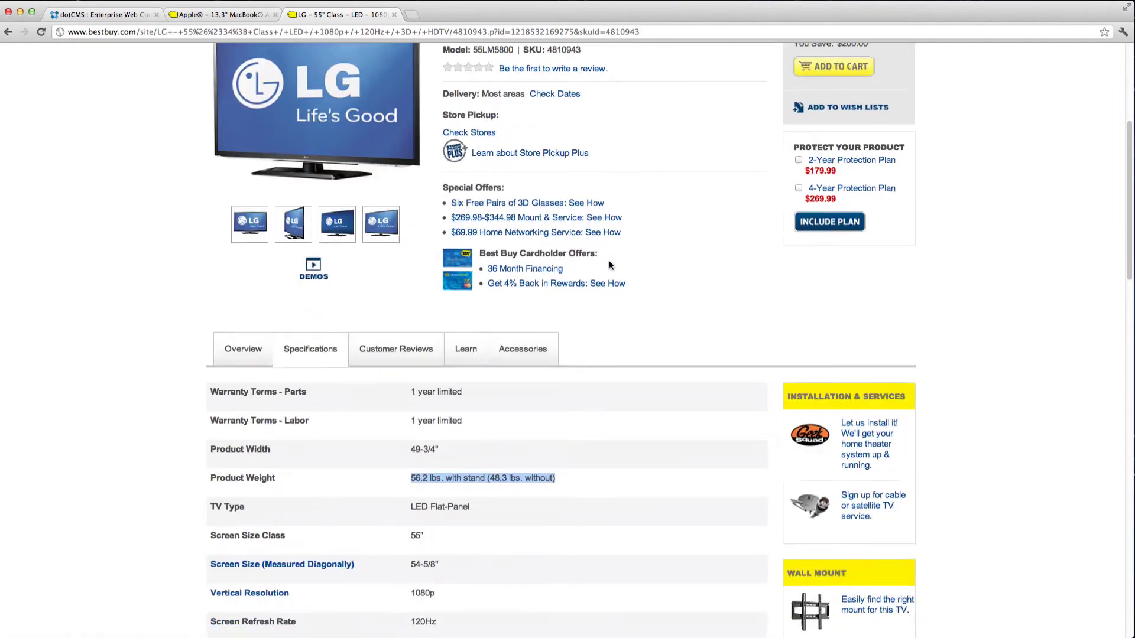
pyautogui.scroll(-6, 610, 264)
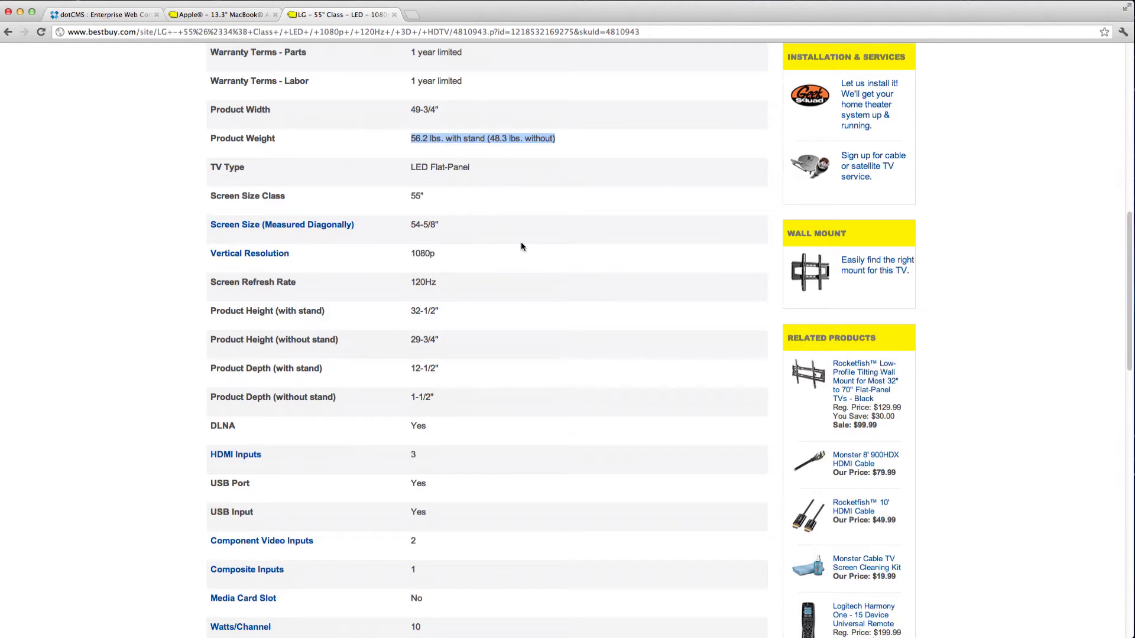
pyautogui.click(122, 15)
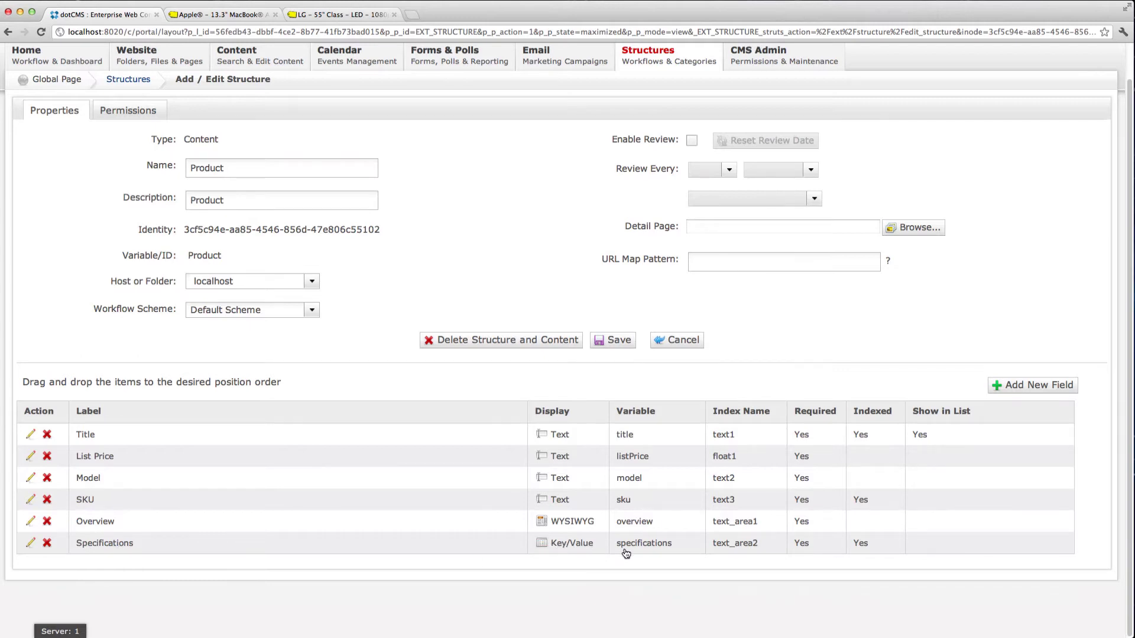
# Check the Key/Value display type for a new Product field, cancel without adding, and go to content search
pyautogui.click(1056, 387)
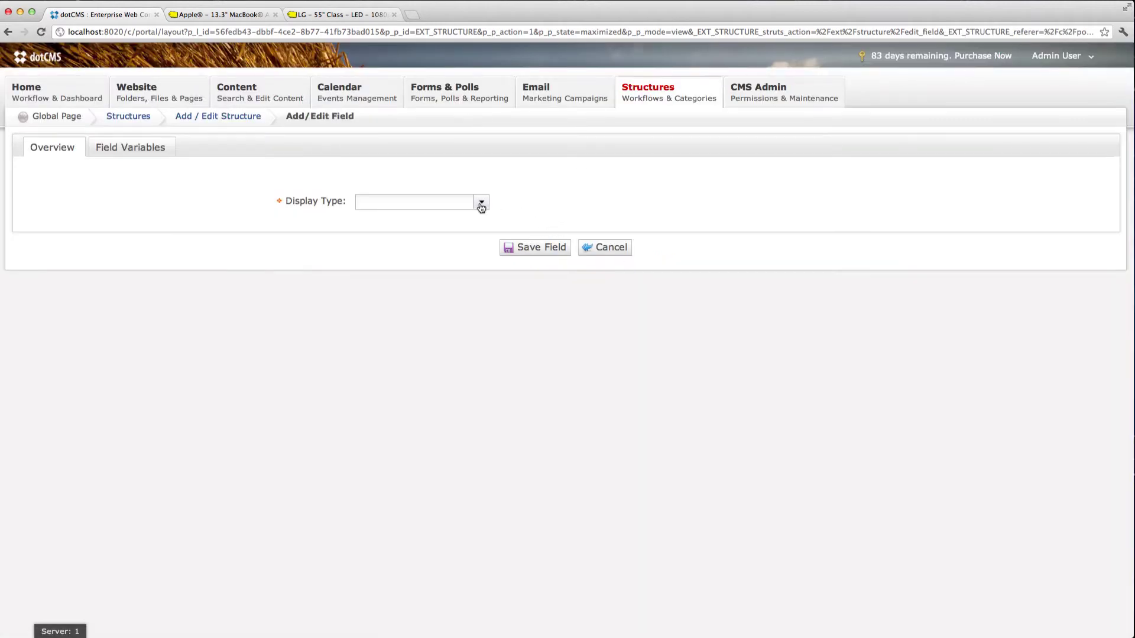
pyautogui.click(481, 204)
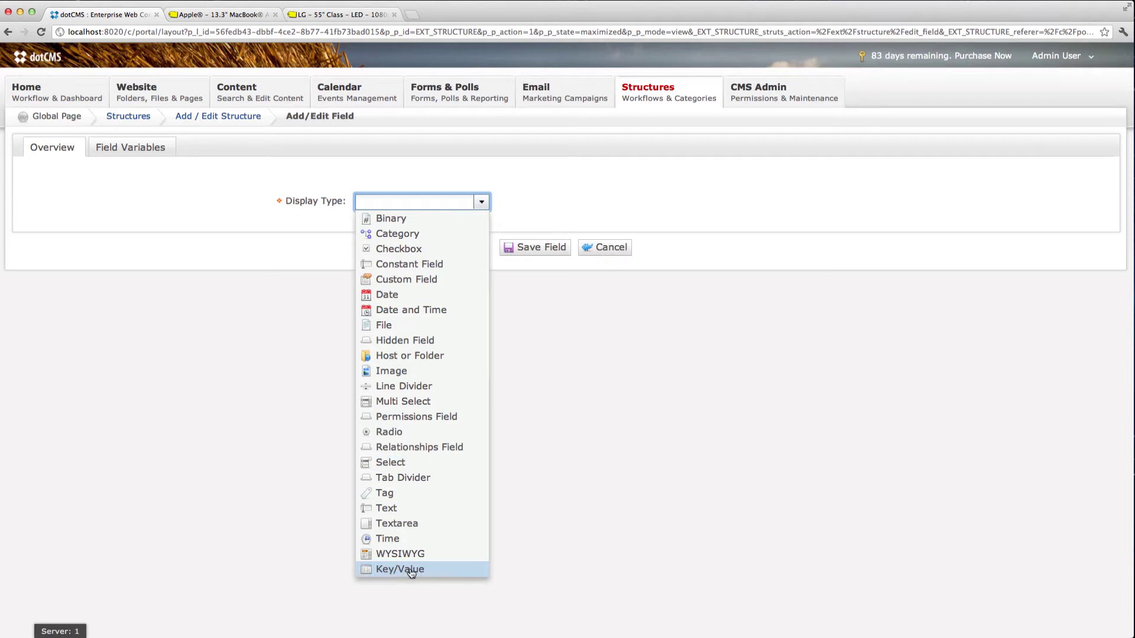
pyautogui.click(615, 249)
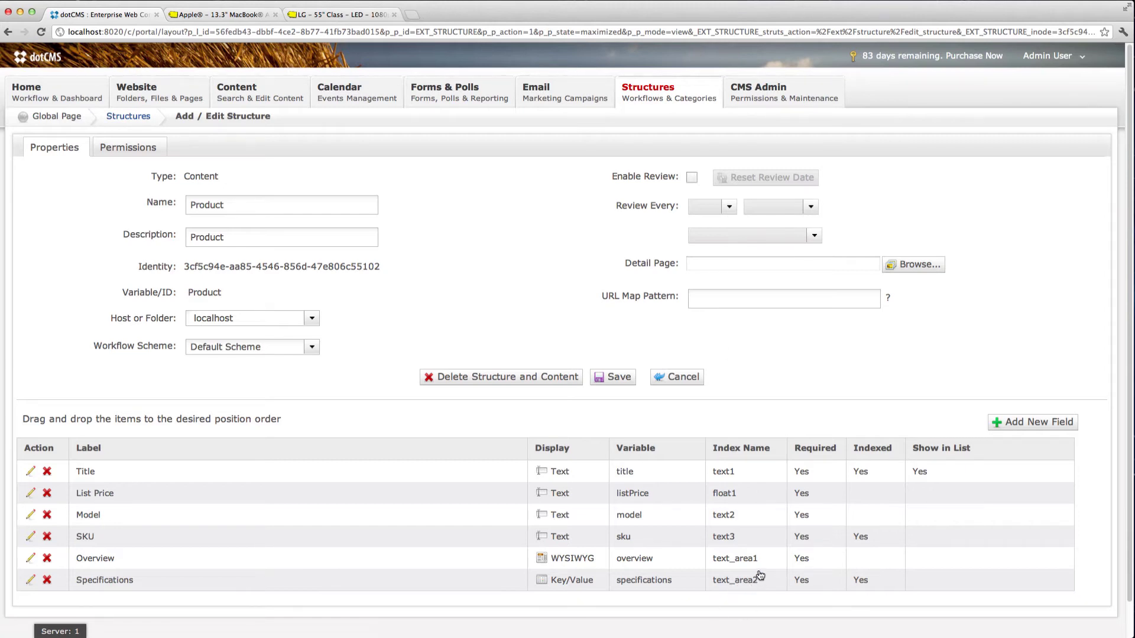
pyautogui.click(256, 100)
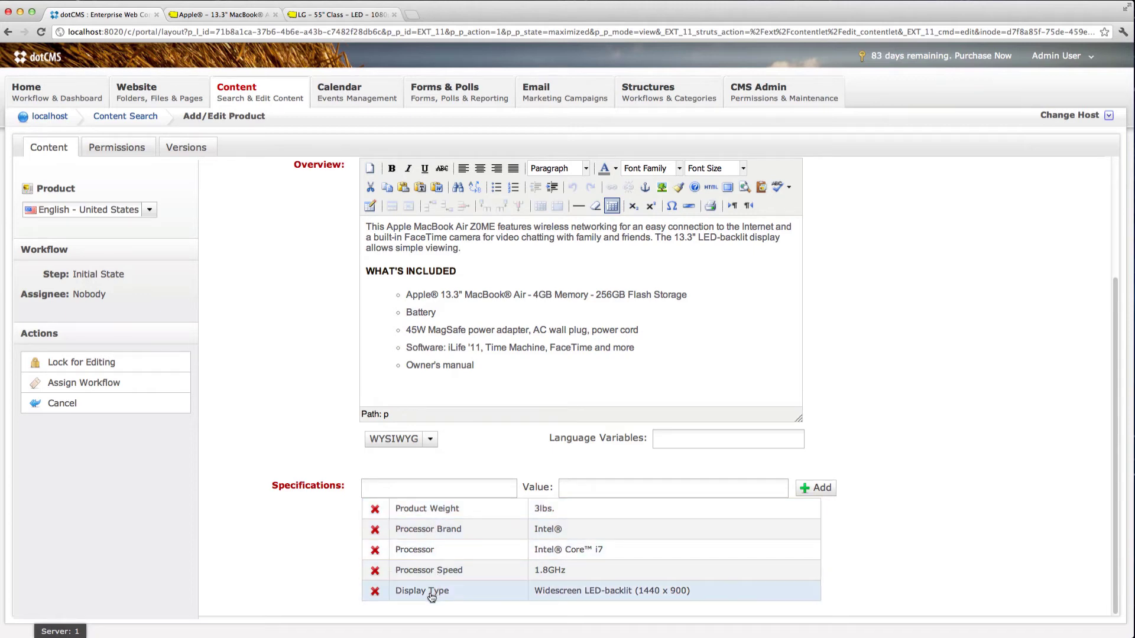
# Compare the MacBook Air and LG TV Best Buy pages, then return to the dotCMS product form
pyautogui.click(215, 15)
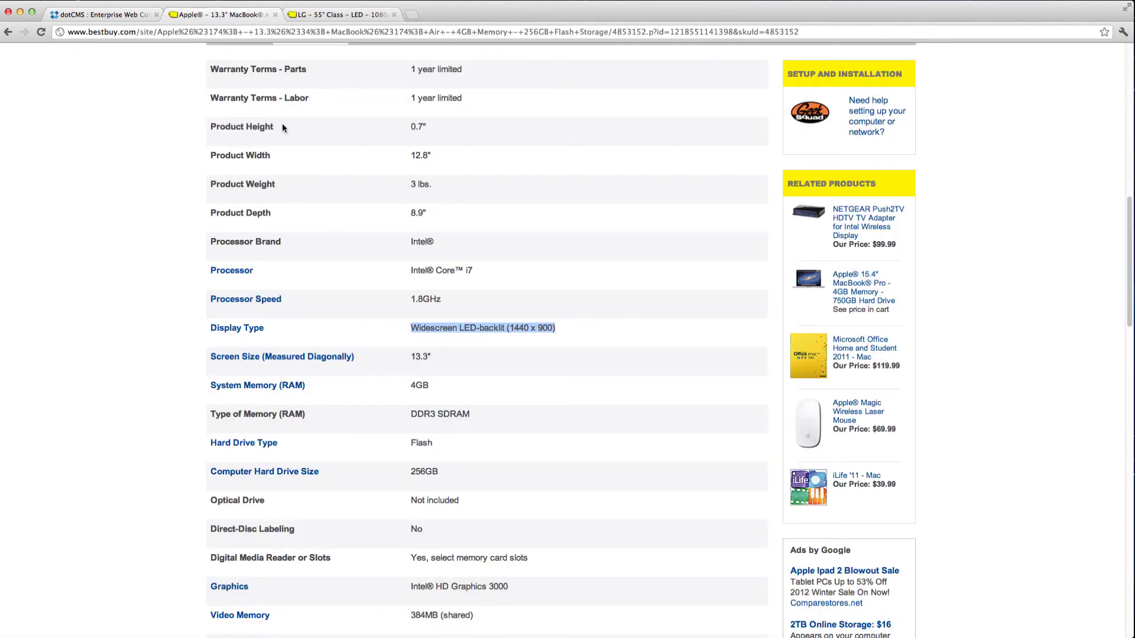
pyautogui.click(325, 14)
pyautogui.click(130, 15)
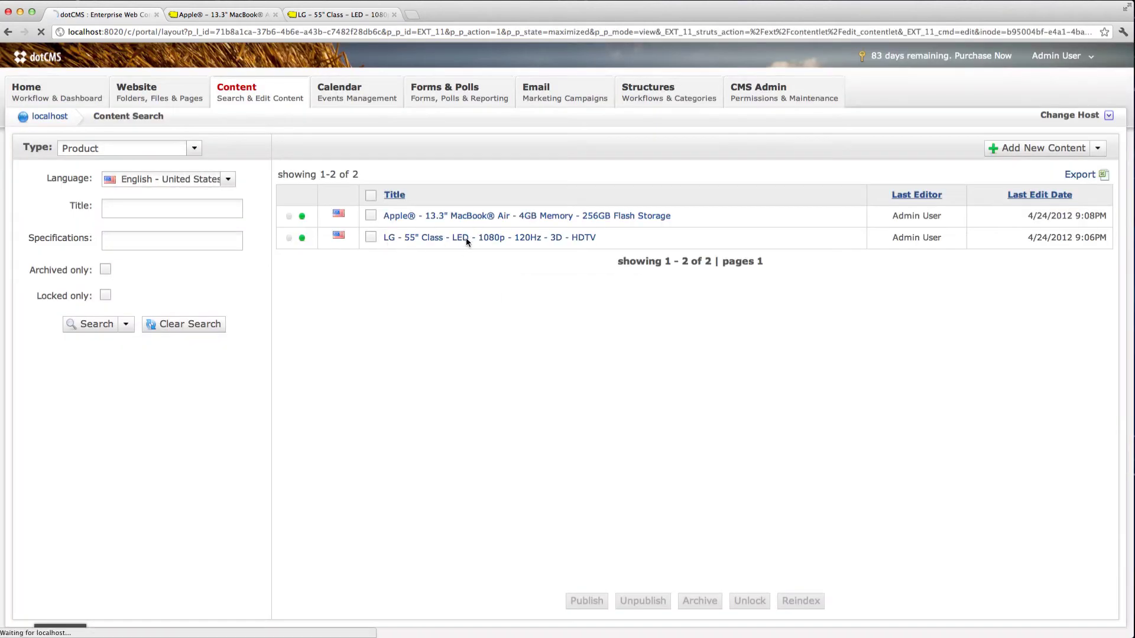
# Add the specification USB Port: Yes to the LG TV, copying the name from Best Buy
pyautogui.scroll(-5, 717, 348)
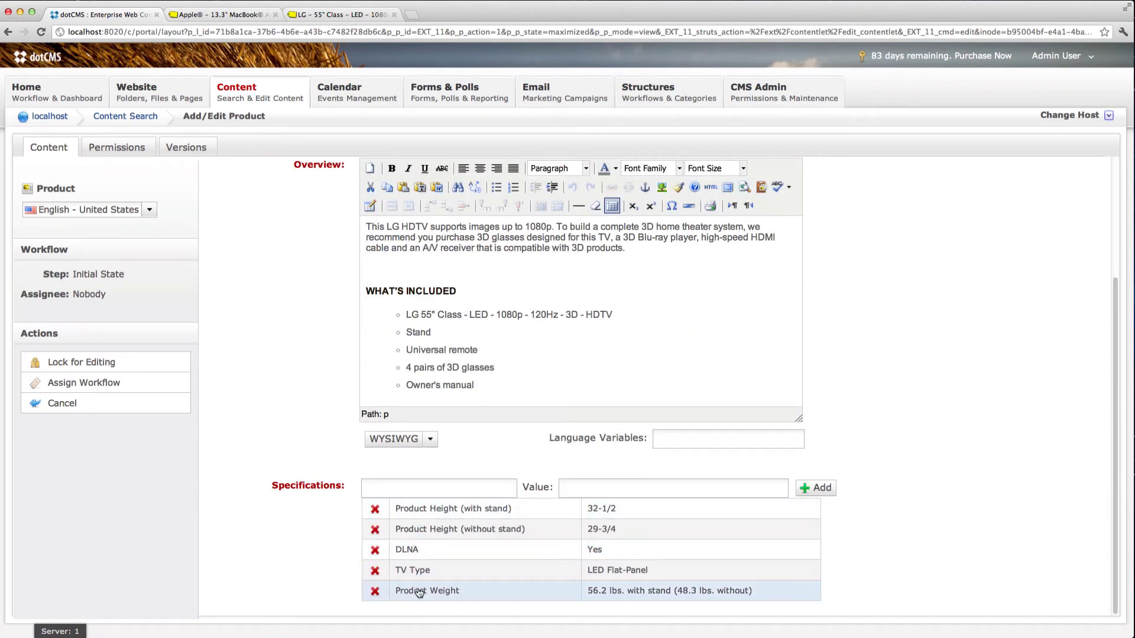
pyautogui.click(420, 490)
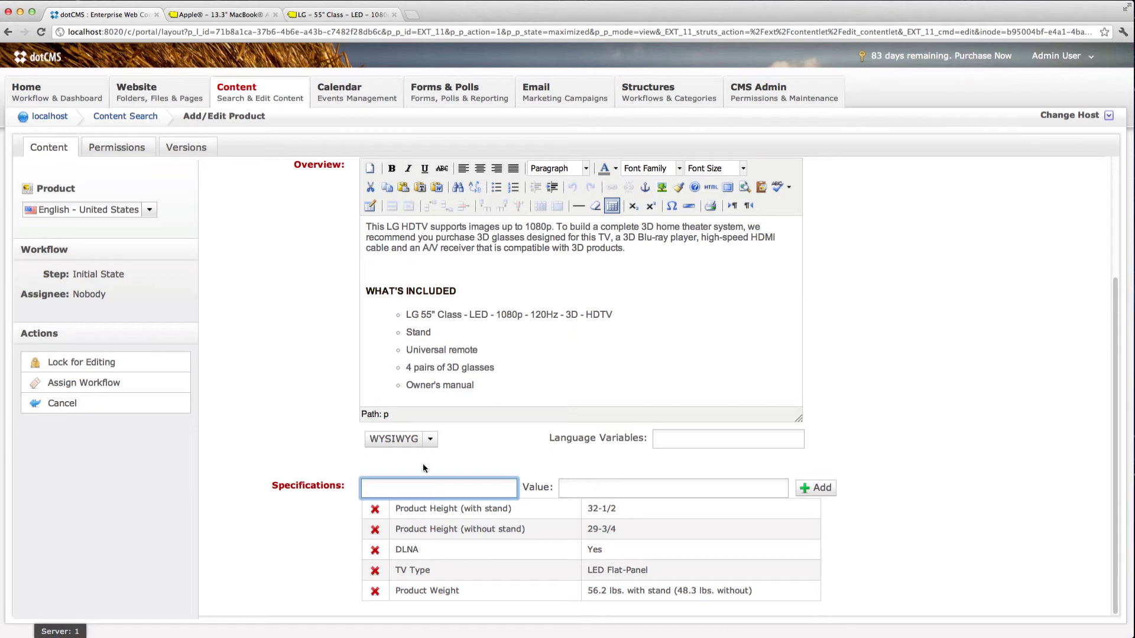
pyautogui.click(330, 14)
pyautogui.scroll(-5, 235, 403)
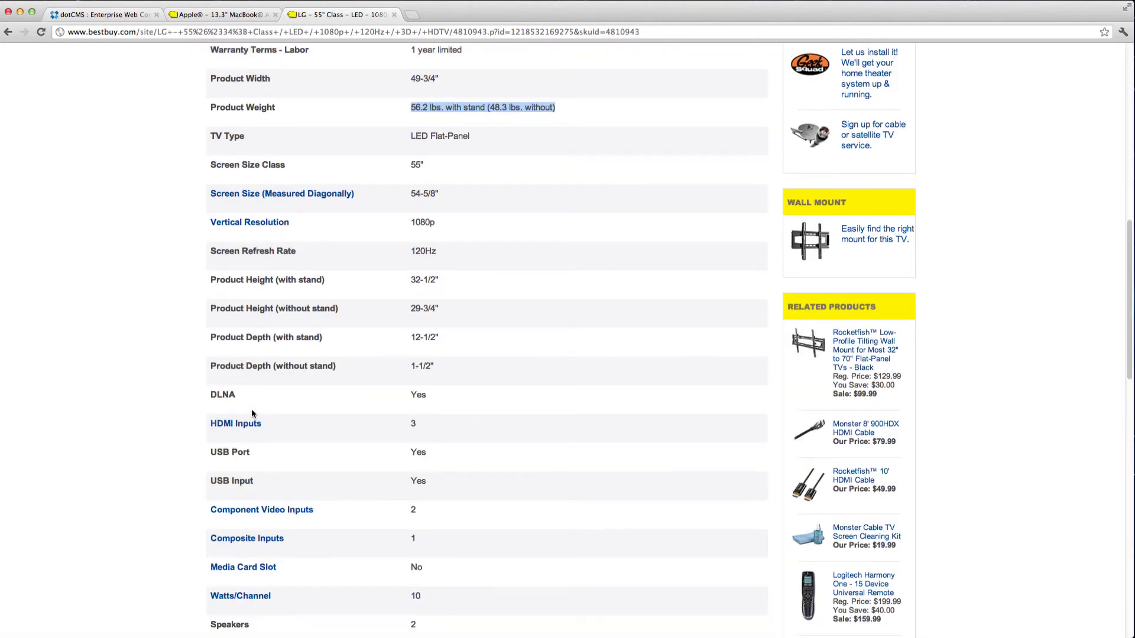
pyautogui.moveTo(212, 349); pyautogui.dragTo(255, 351)
pyautogui.press('super+c')
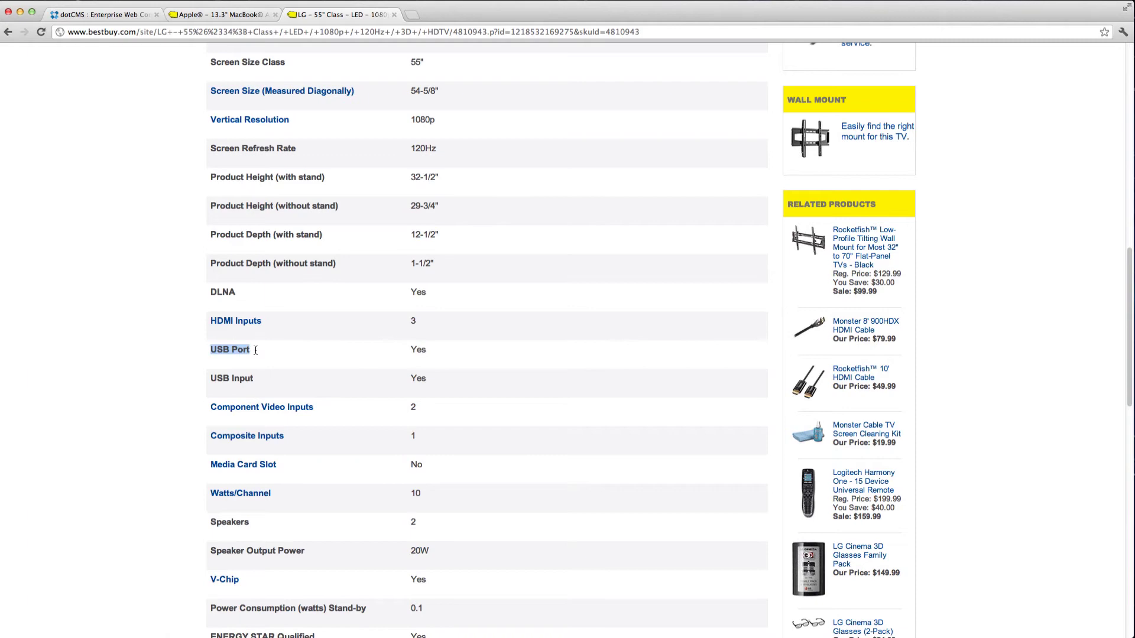
pyautogui.click(132, 21)
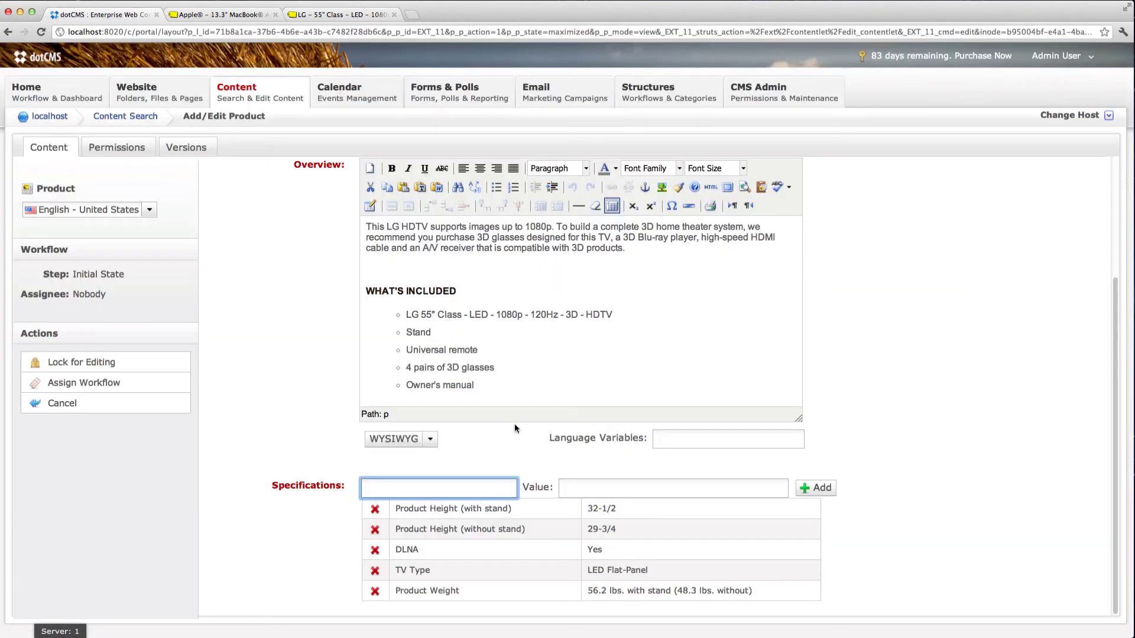
pyautogui.press('super+v')
pyautogui.click(672, 489)
pyautogui.write('Yes')
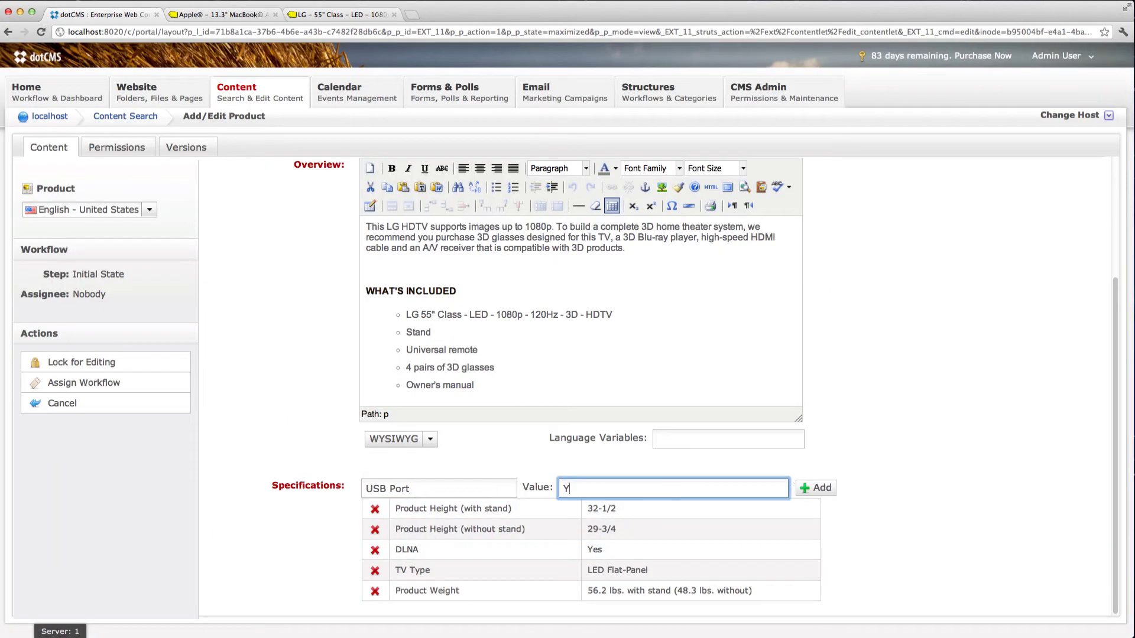
pyautogui.click(797, 485)
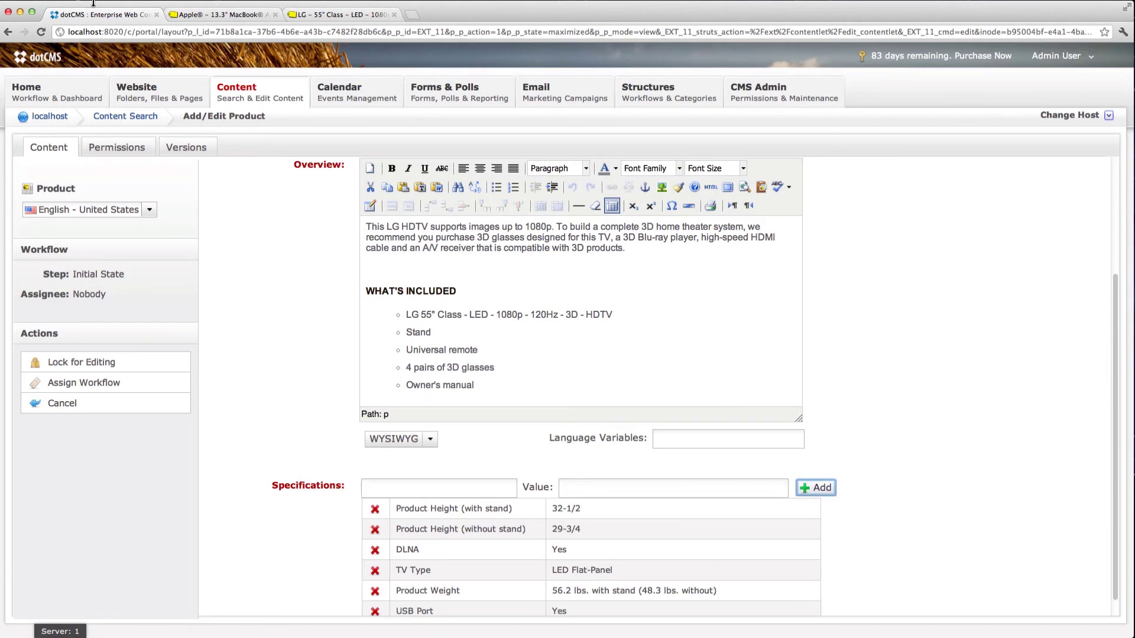
# Add the specification USB Input: Yes to the LG TV and lock the product for editing
pyautogui.click(313, 14)
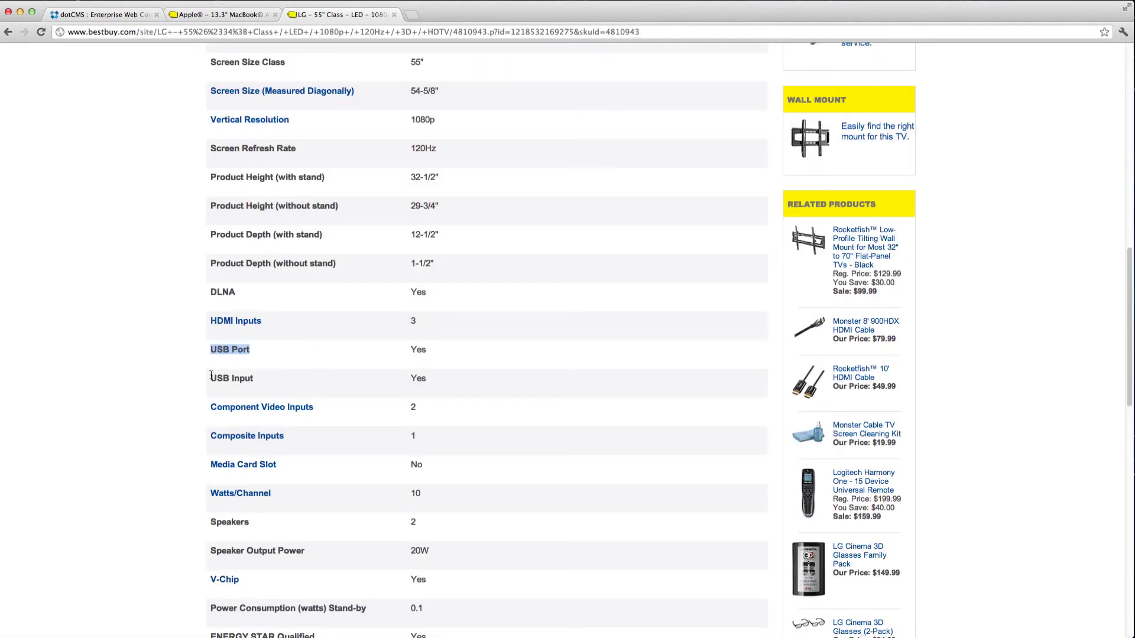
pyautogui.moveTo(211, 379); pyautogui.dragTo(261, 383)
pyautogui.press('super+c')
pyautogui.click(106, 14)
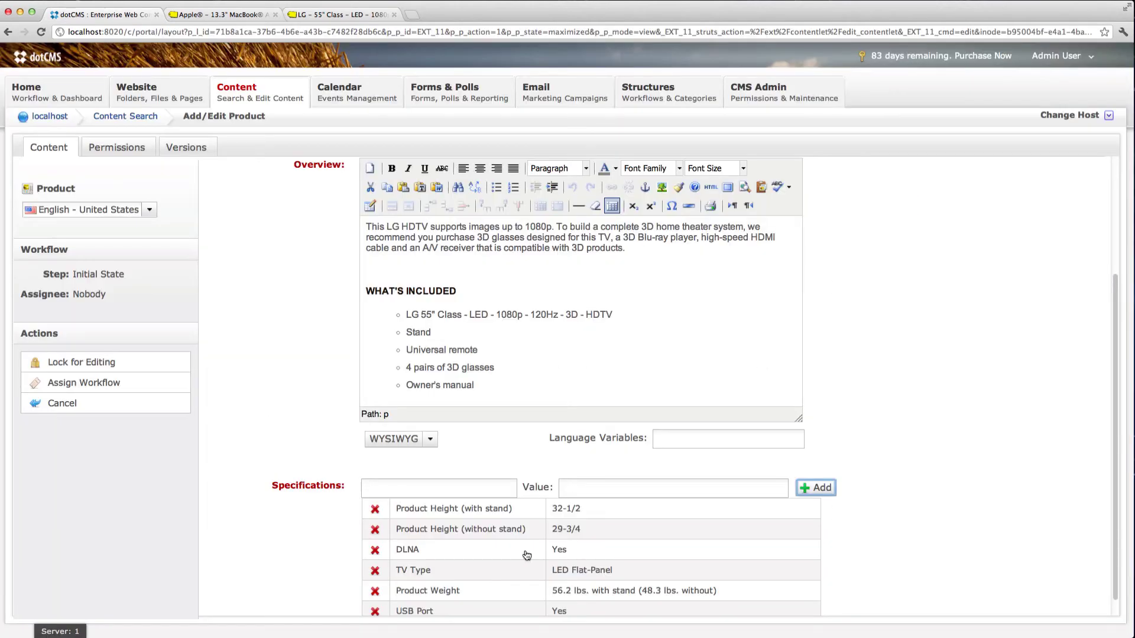
pyautogui.click(447, 488)
pyautogui.press('super+v')
pyautogui.click(606, 487)
pyautogui.write('Yes')
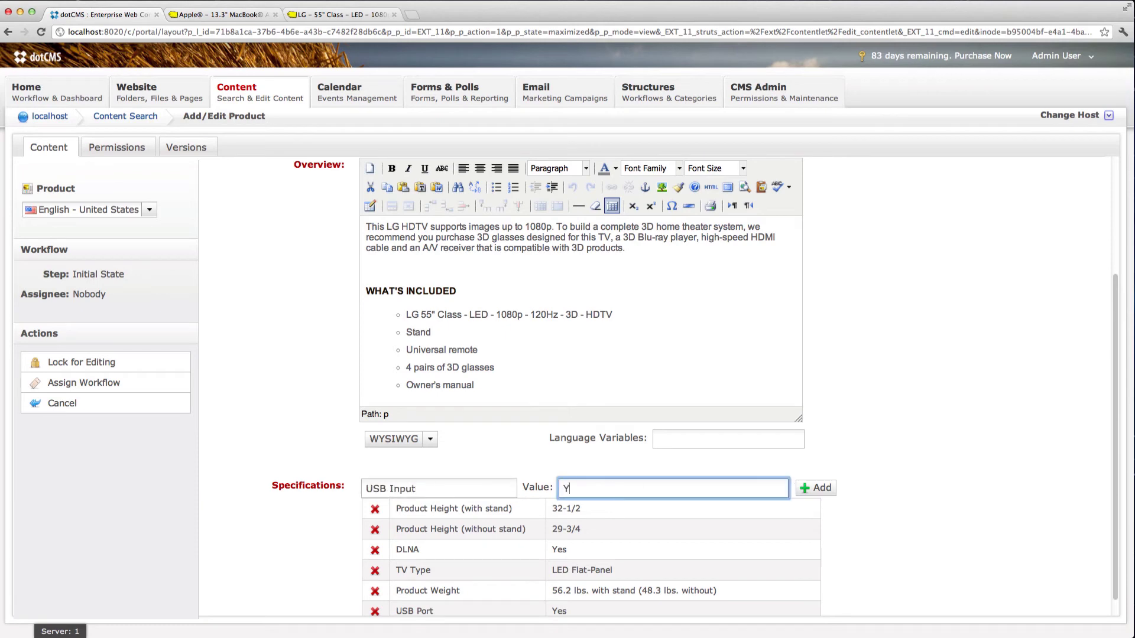
pyautogui.click(831, 490)
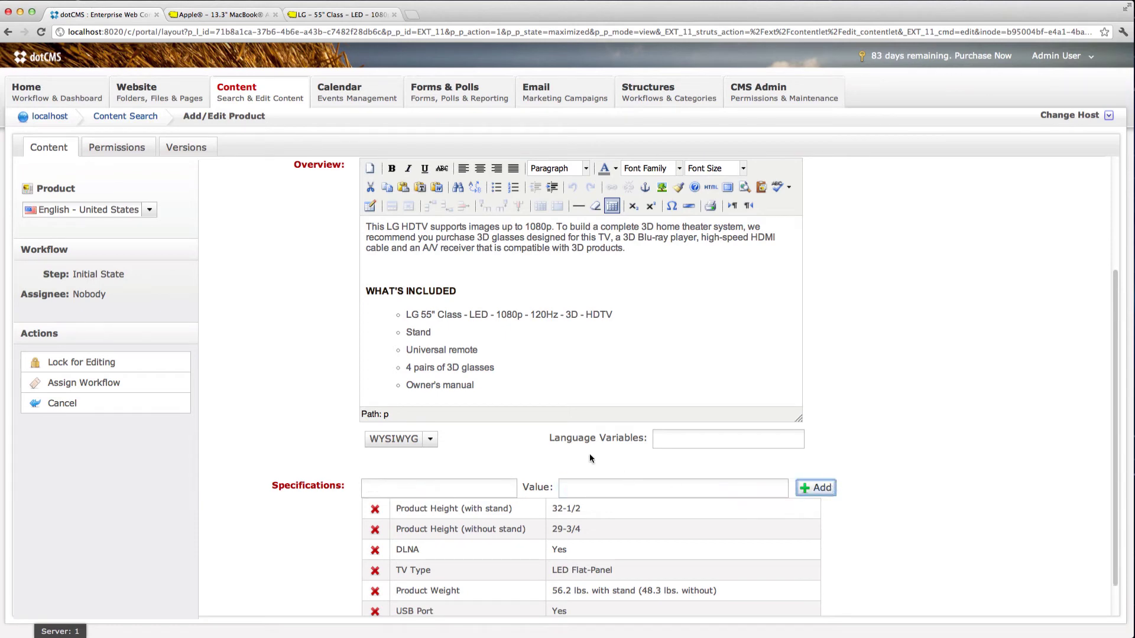
pyautogui.click(111, 362)
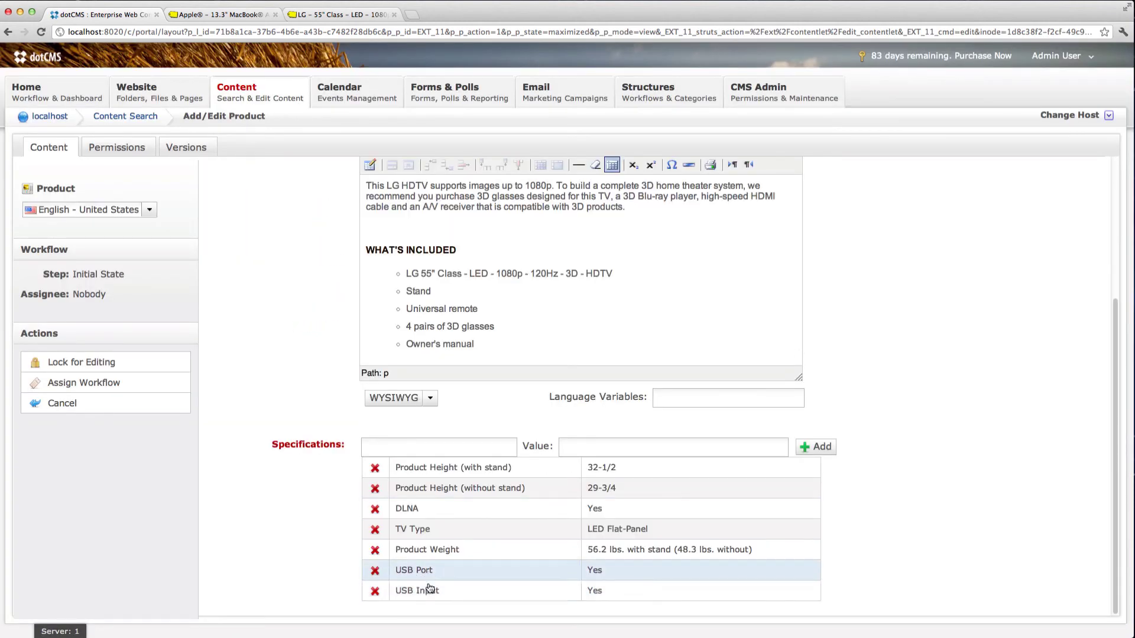
# Save the LG product so the listing page shows its USBInput and USBPort specs
pyautogui.click(374, 551)
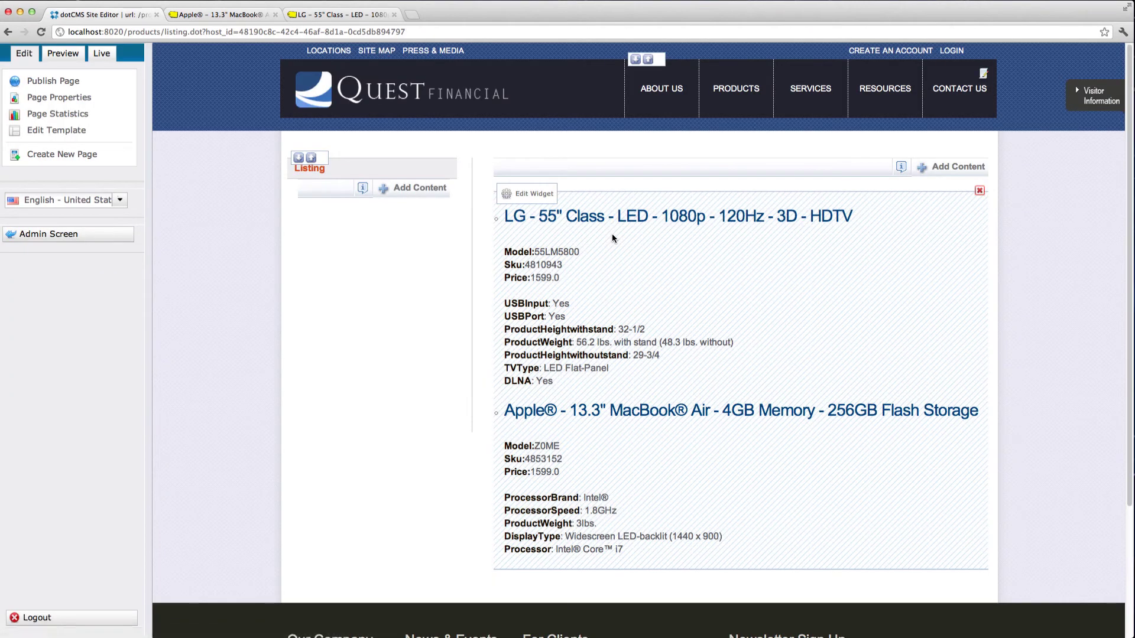
# Open the 'Product Listing using Key/Value fields' widget to view its Velocity code
pyautogui.click(533, 194)
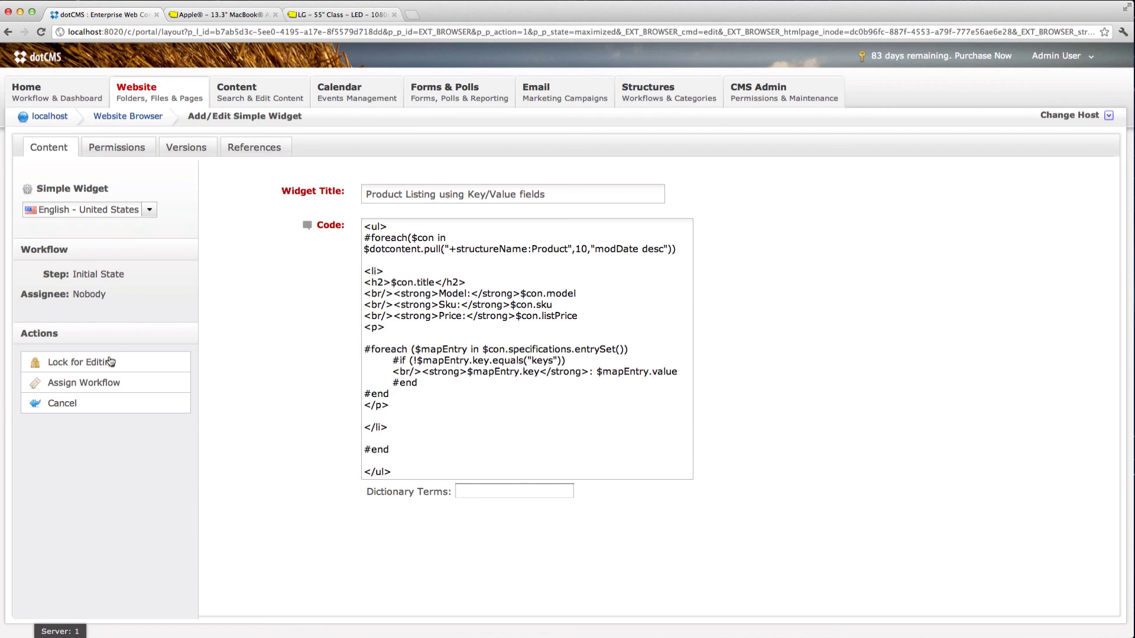
# Cancel the widget editor without changes and go to the dotCMS Videos page
pyautogui.click(71, 404)
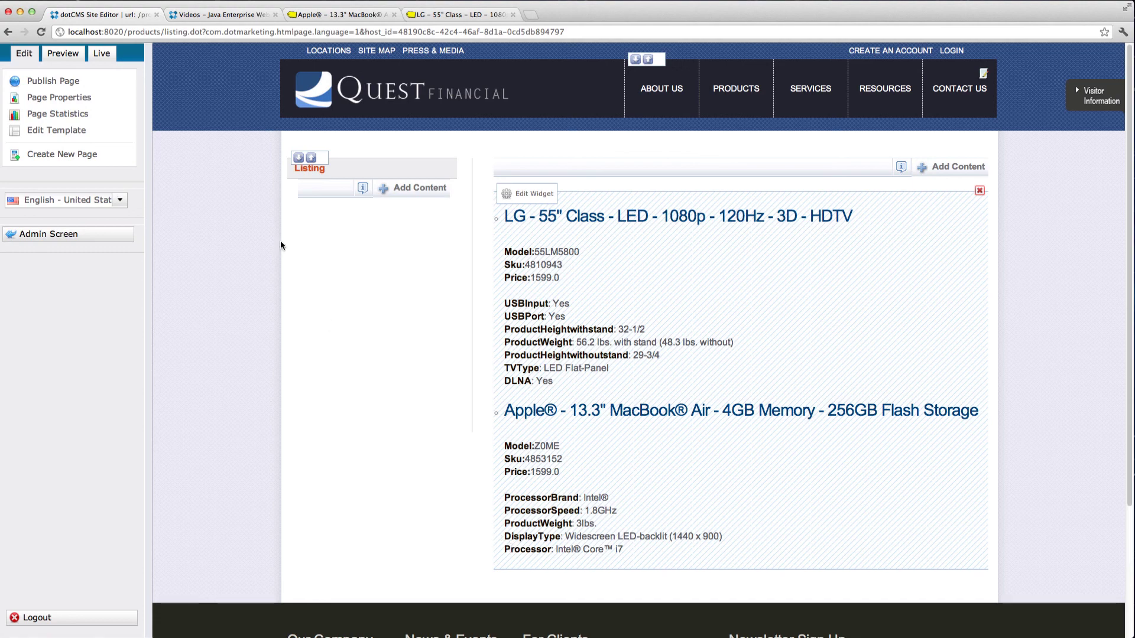
pyautogui.click(243, 16)
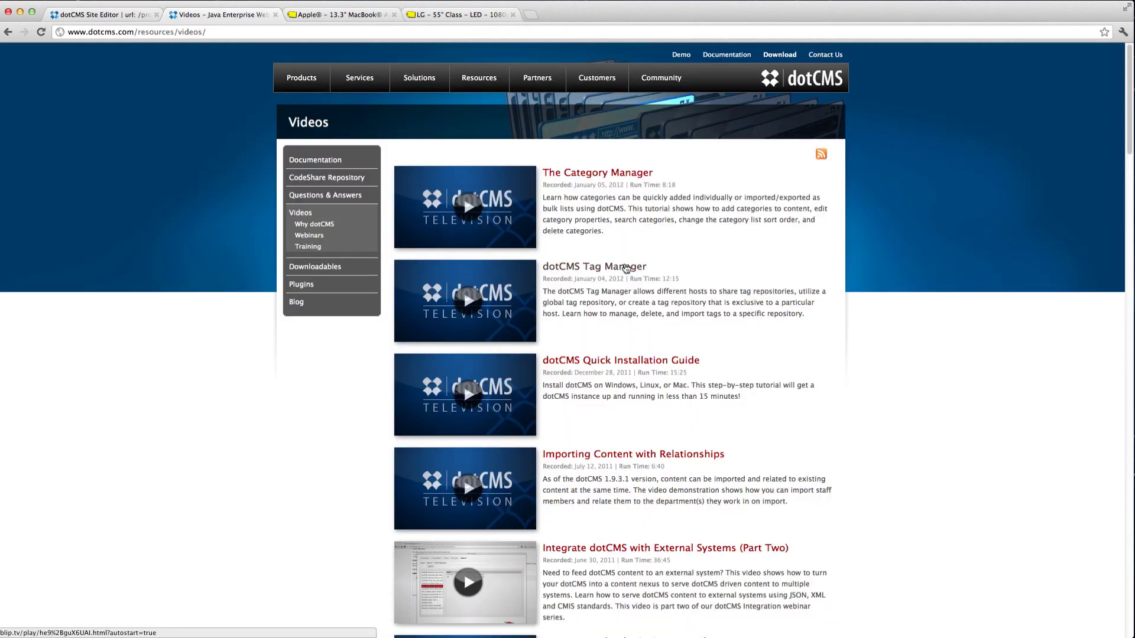